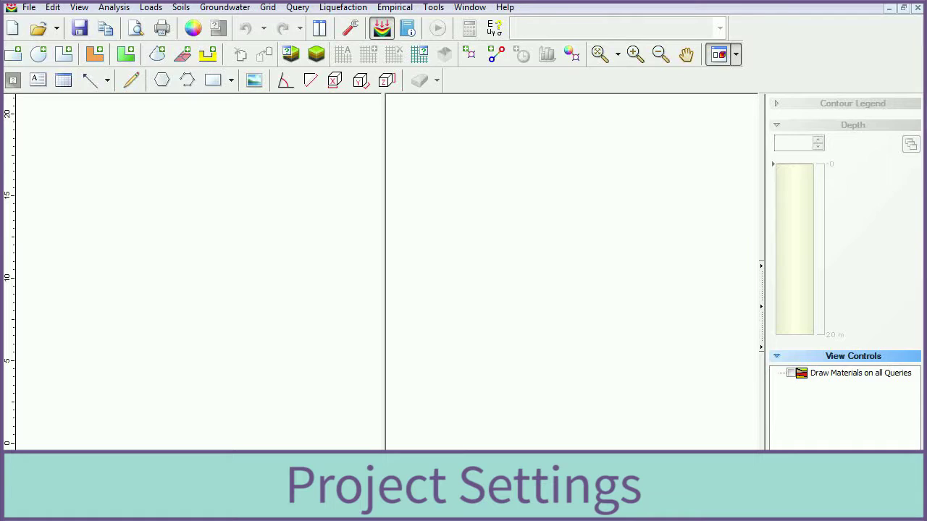
# Step: In Project Settings, set settlement units to Meters and enable CPT Analysis under Cone Penetration Test
pyautogui.click(352, 29)
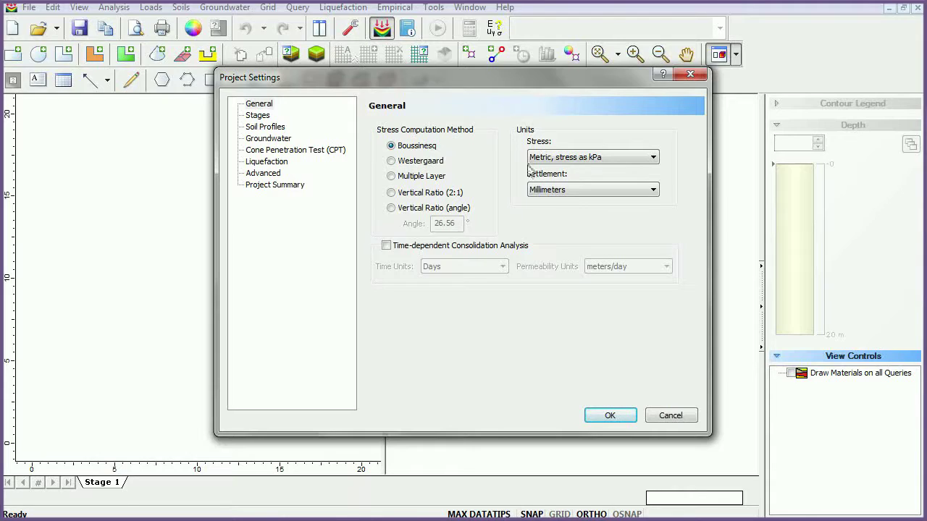
pyautogui.click(634, 189)
pyautogui.click(616, 222)
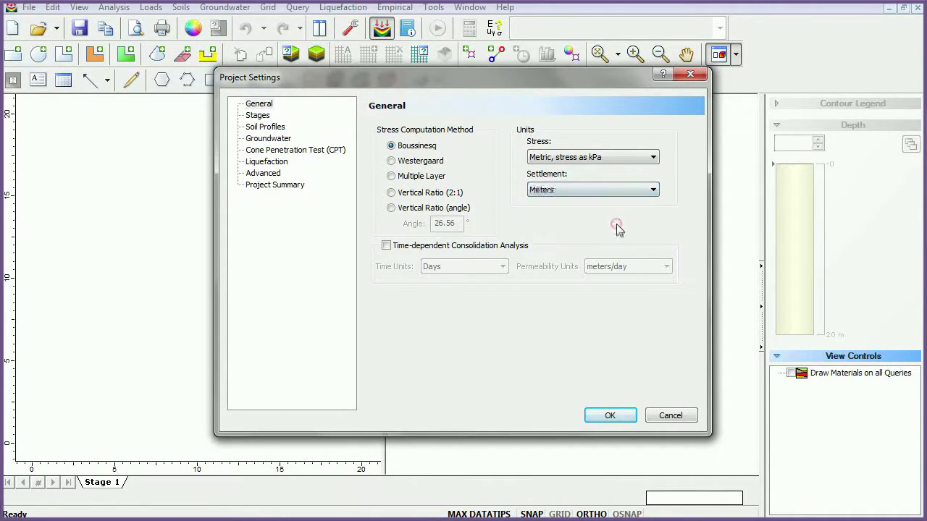
pyautogui.click(322, 150)
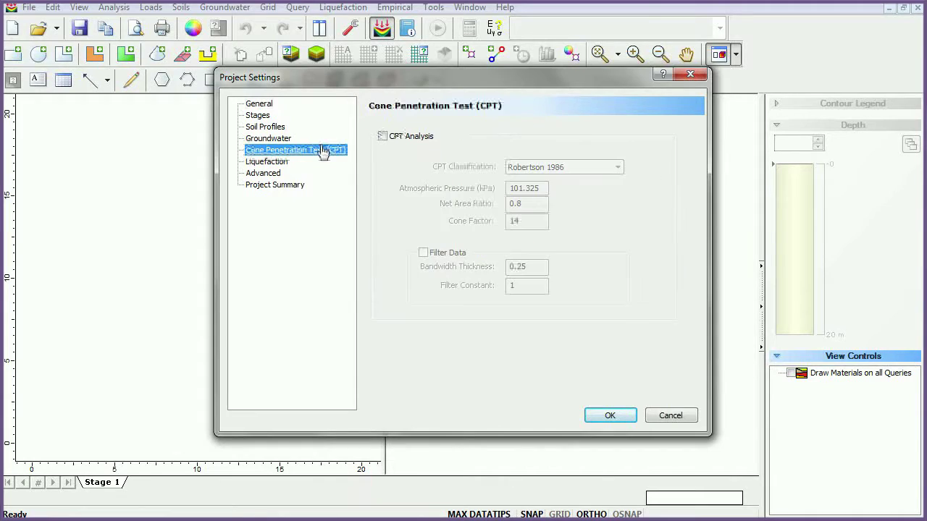
pyautogui.click(386, 140)
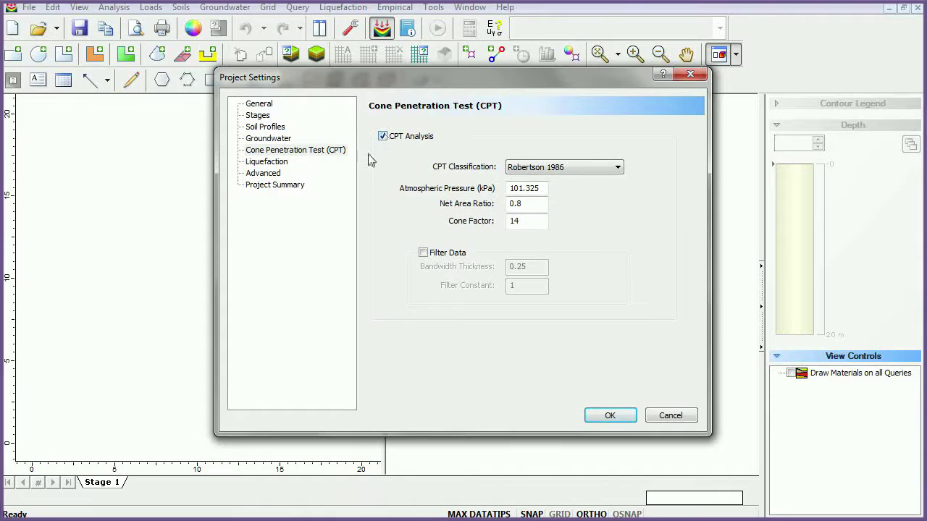
pyautogui.click(611, 416)
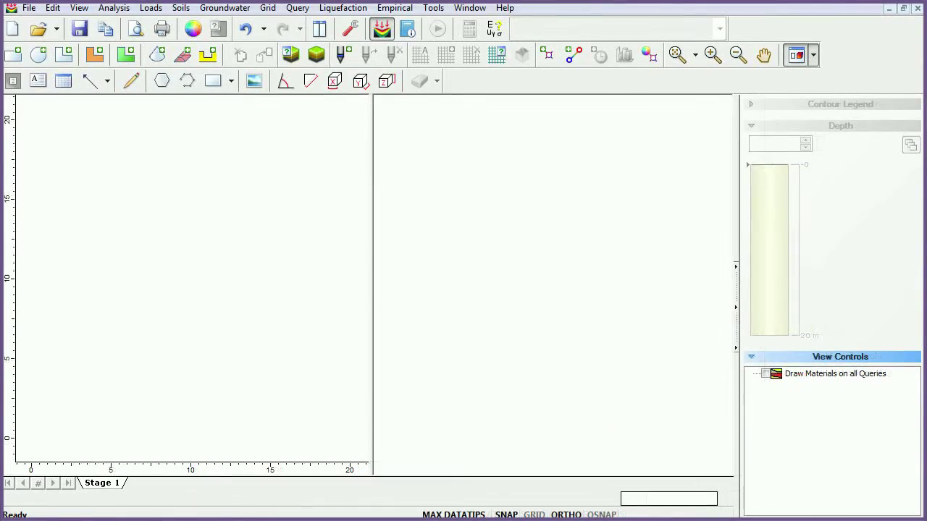
# Step: Add a new CPT point and import CPT Input.txt as its data file
pyautogui.click(344, 58)
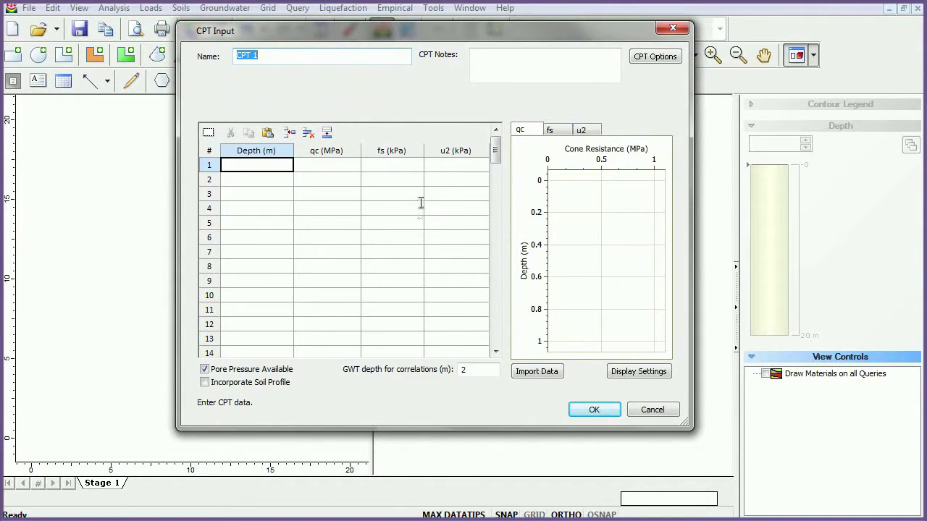
pyautogui.click(543, 372)
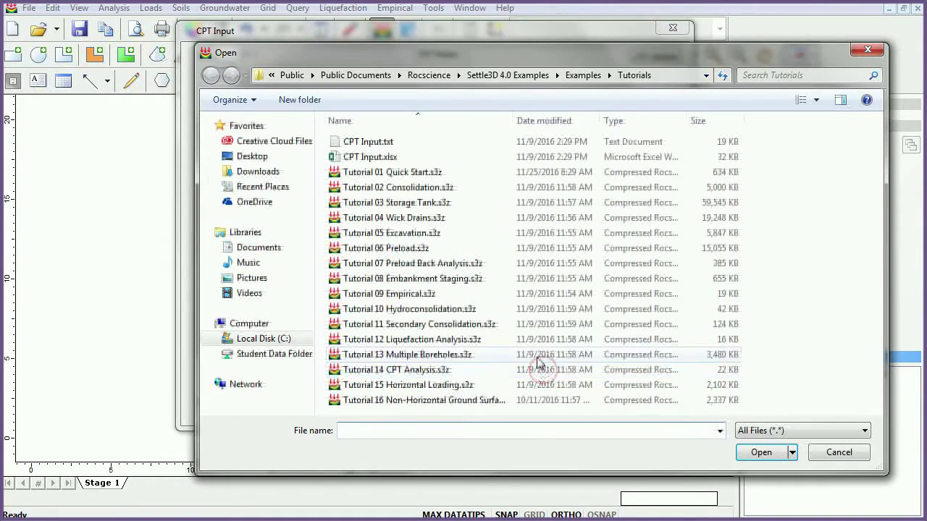
pyautogui.click(424, 144)
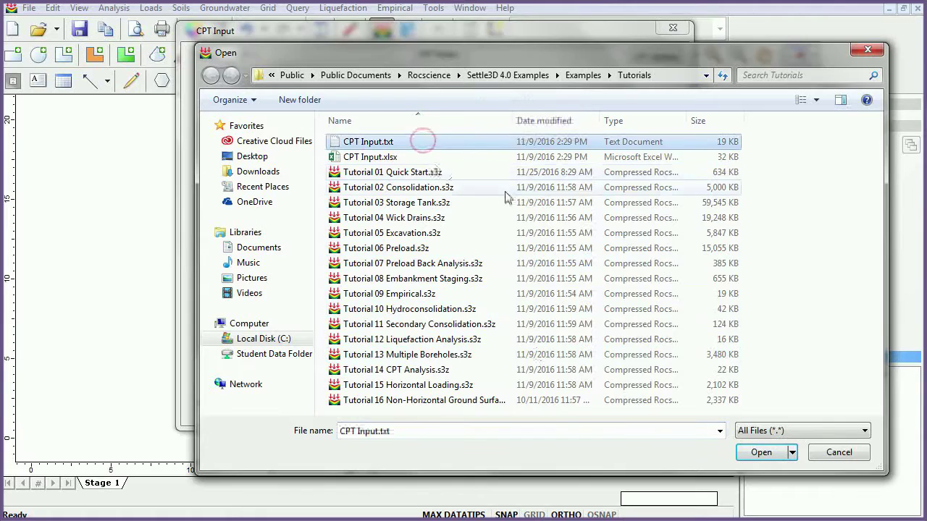
pyautogui.click(757, 455)
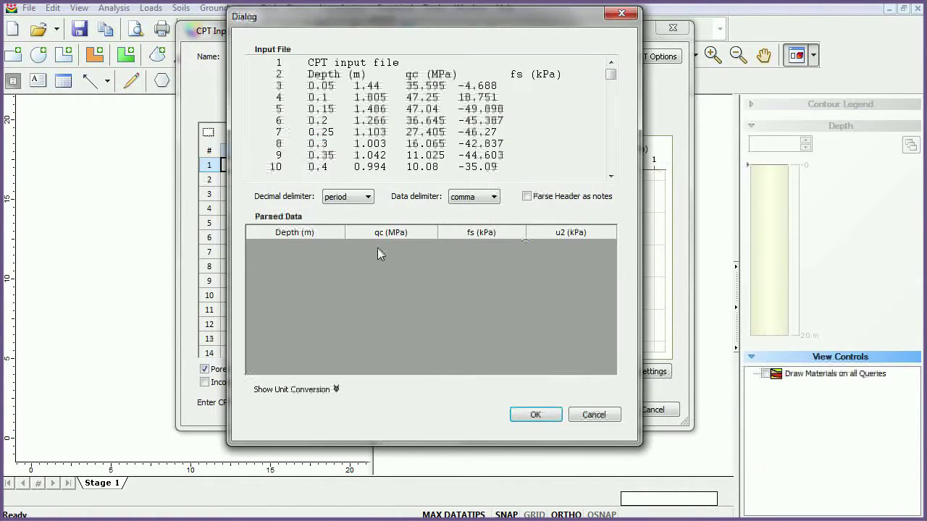
# Step: Parse the file with a space delimiter and accept the depth, qc, fs and u2 data for CPT 1
pyautogui.click(487, 205)
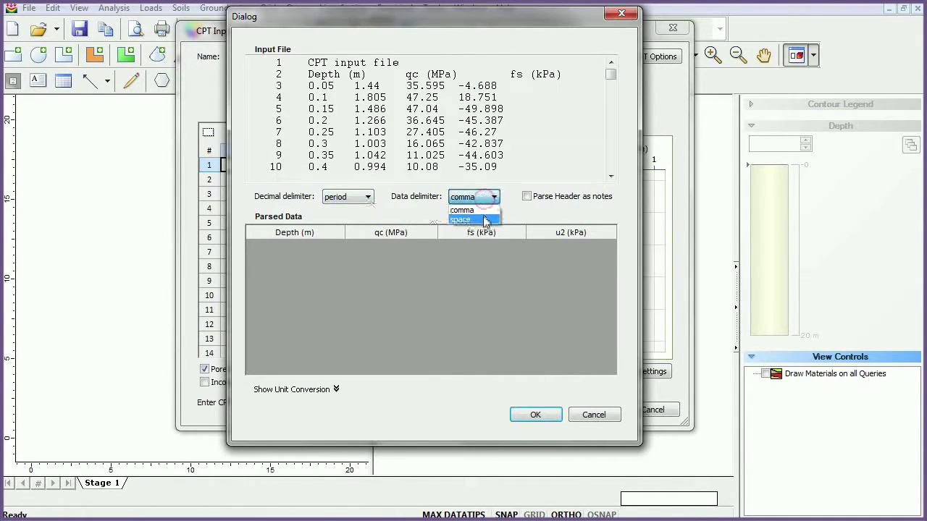
pyautogui.click(481, 215)
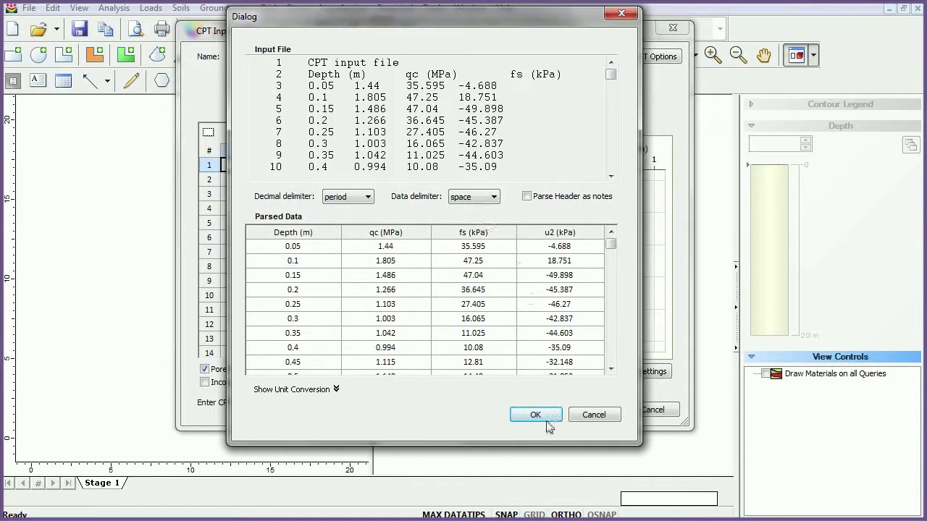
pyautogui.click(548, 418)
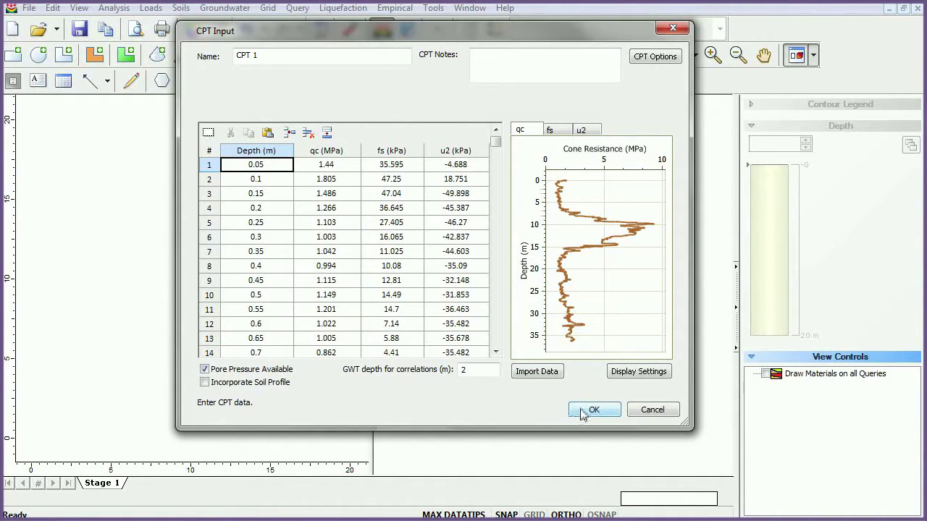
pyautogui.click(588, 410)
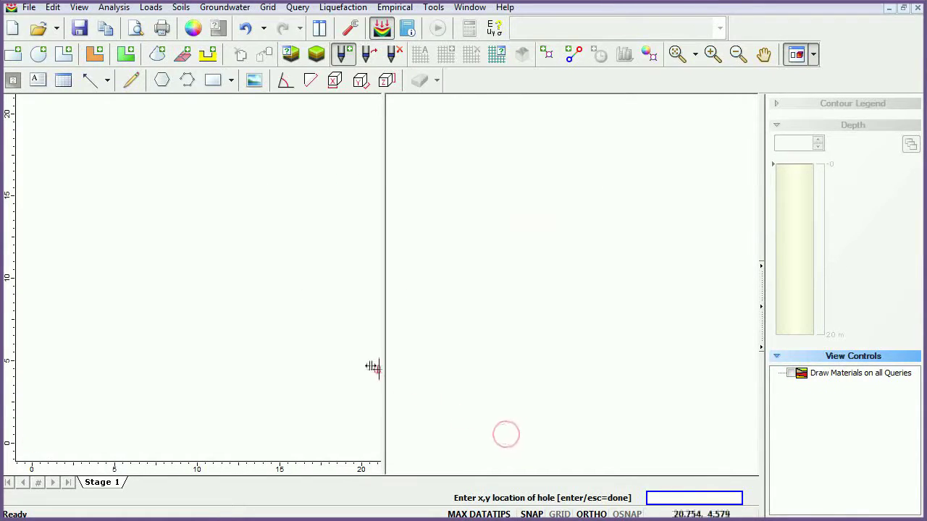
# Step: Place CPT 1 near x 10, y 13 in plan and open its cone, sleeve and pore-pressure graphs
pyautogui.click(193, 232)
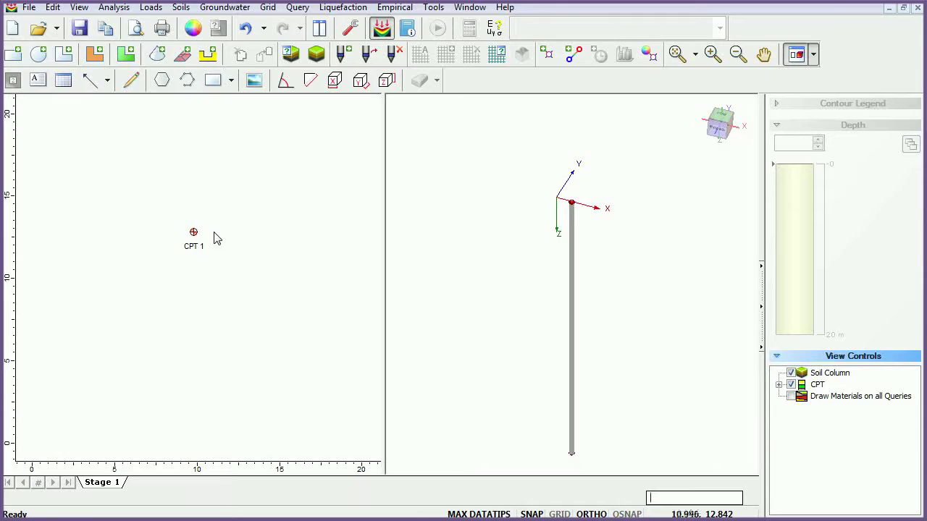
pyautogui.rightClick(193, 233)
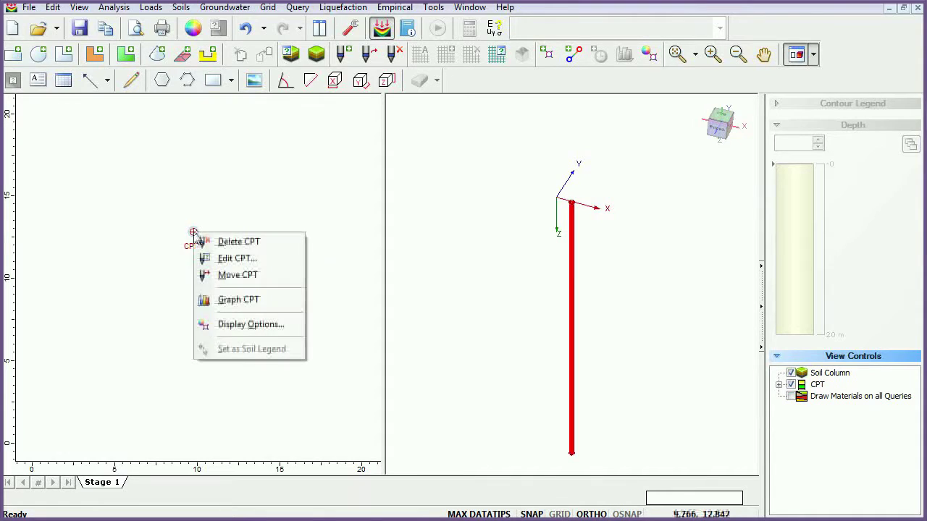
pyautogui.click(207, 303)
pyautogui.moveTo(145, 442); pyautogui.dragTo(95, 436)
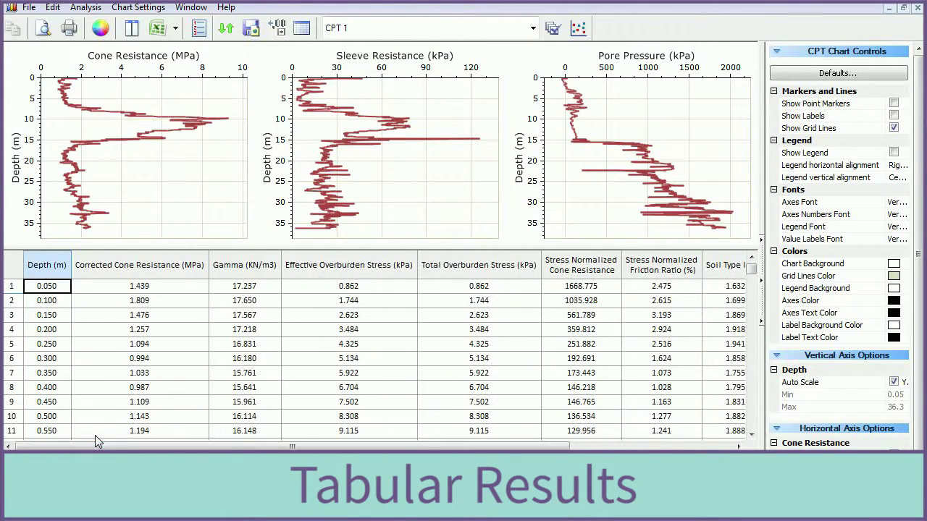
# Step: Add the CPT Interpretation columns to CPT 1's table, then export the shown data to Excel
pyautogui.click(303, 29)
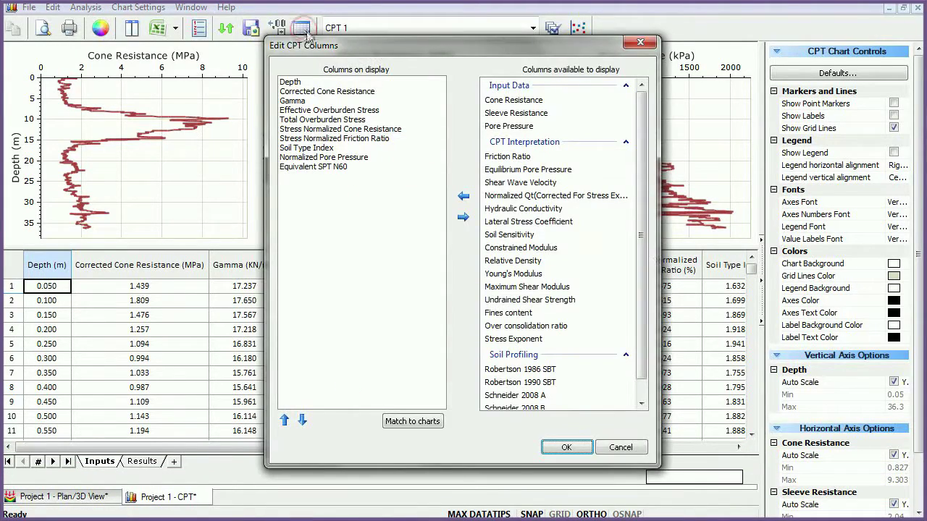
pyautogui.click(539, 143)
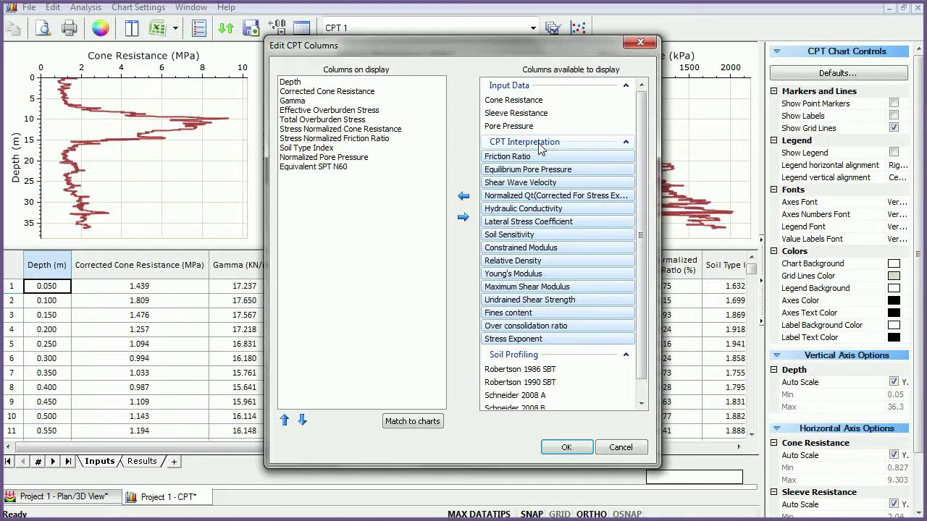
pyautogui.click(463, 197)
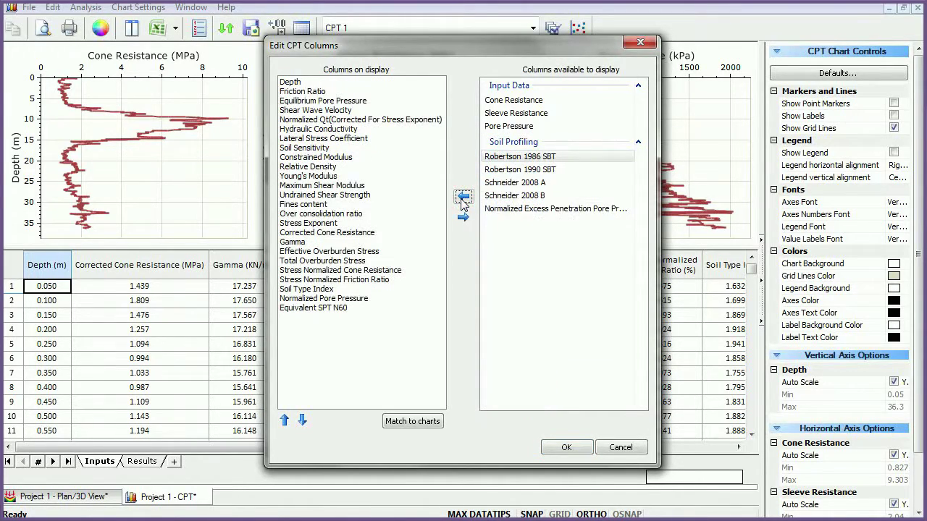
pyautogui.click(412, 421)
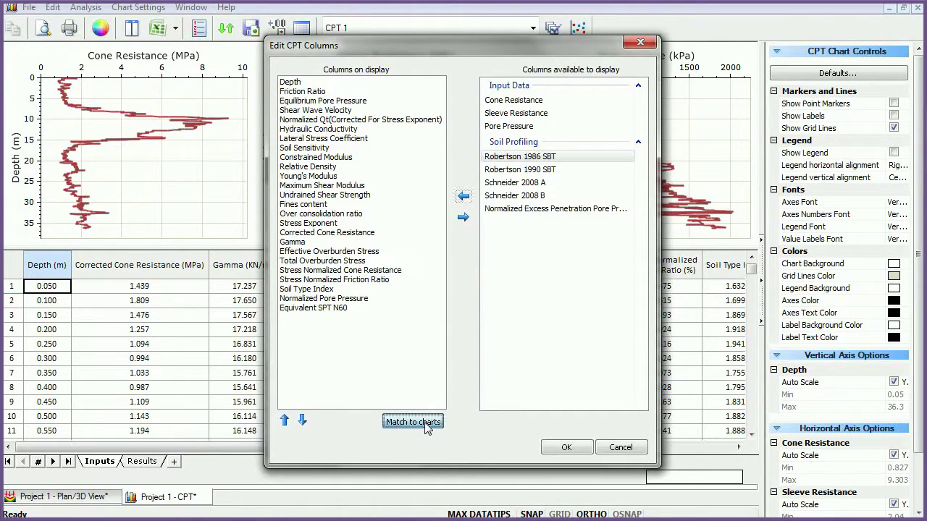
pyautogui.click(568, 449)
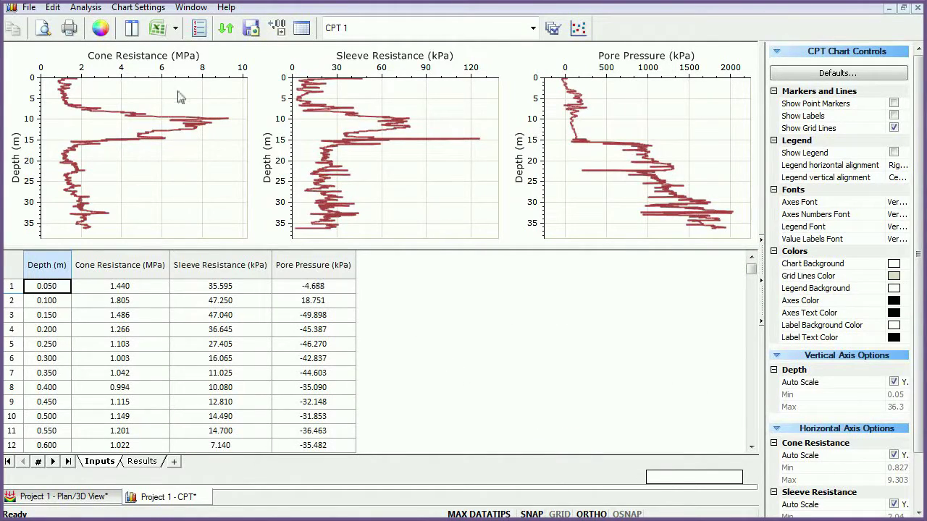
pyautogui.click(175, 31)
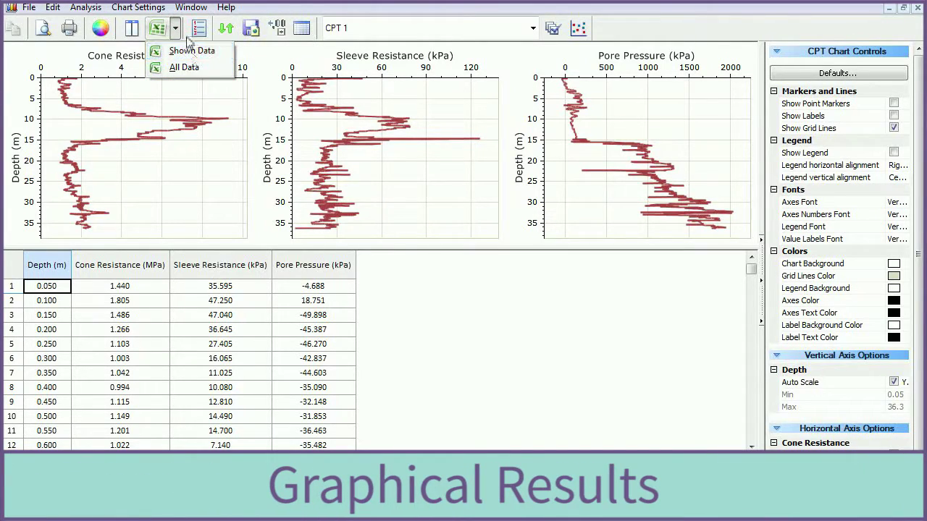
pyautogui.click(187, 50)
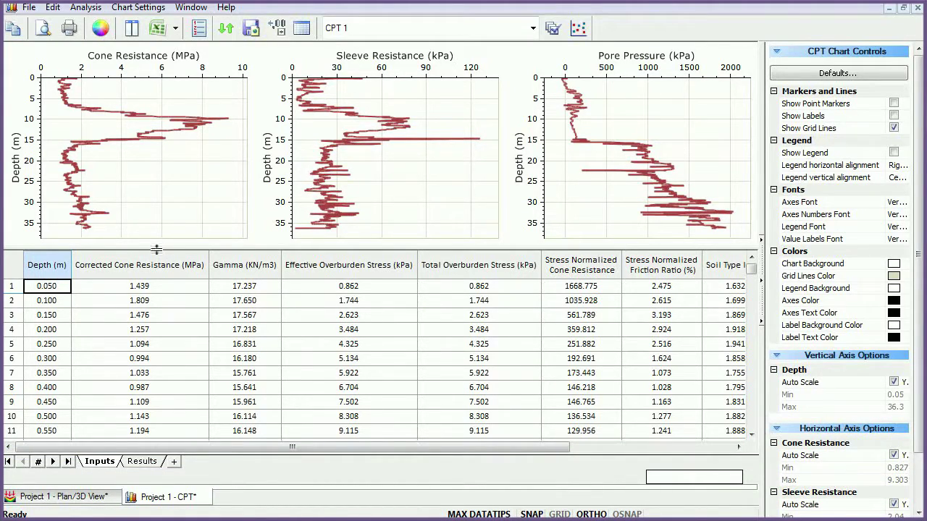
# Step: Add a fifth Fines content chart to CPT 1's Results view and open the Robertson 1986 SBT Zones plot
pyautogui.click(145, 462)
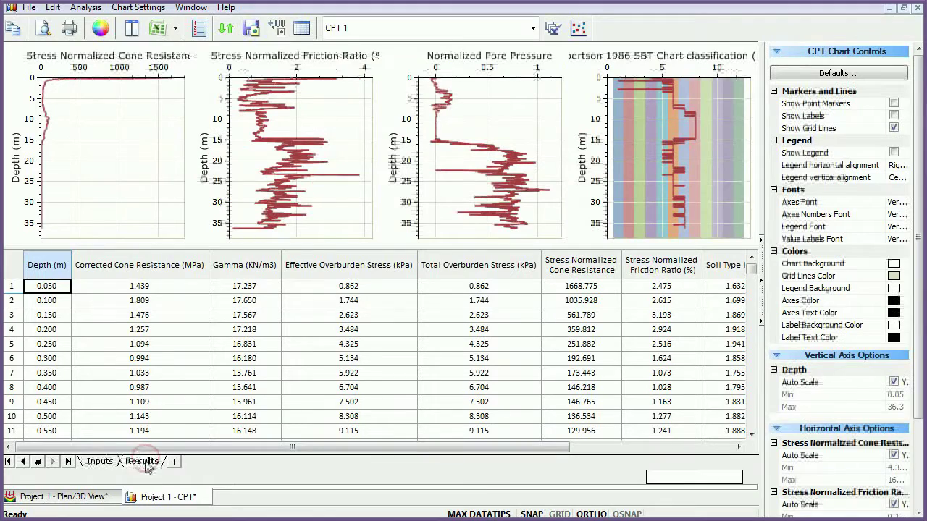
pyautogui.moveTo(120, 446); pyautogui.dragTo(94, 455)
pyautogui.click(202, 29)
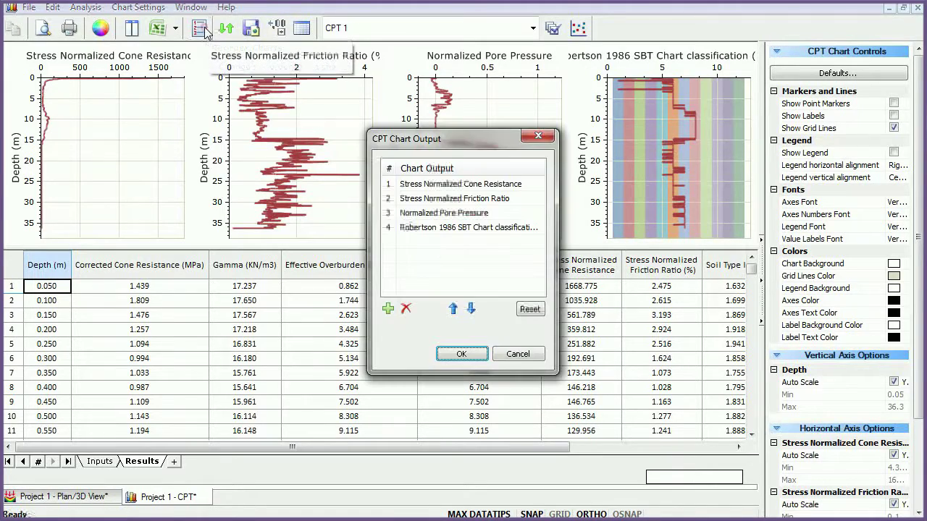
pyautogui.click(388, 310)
pyautogui.click(414, 244)
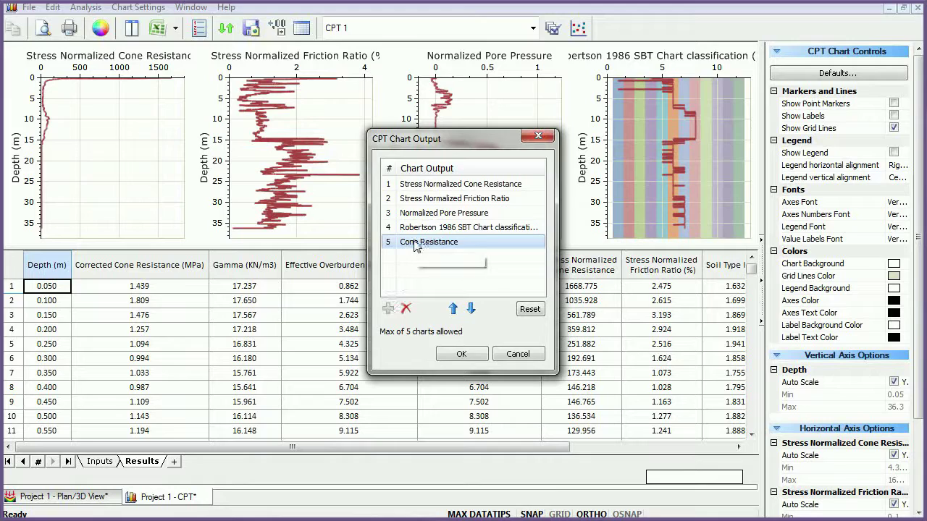
pyautogui.click(416, 244)
pyautogui.moveTo(551, 267); pyautogui.dragTo(551, 301)
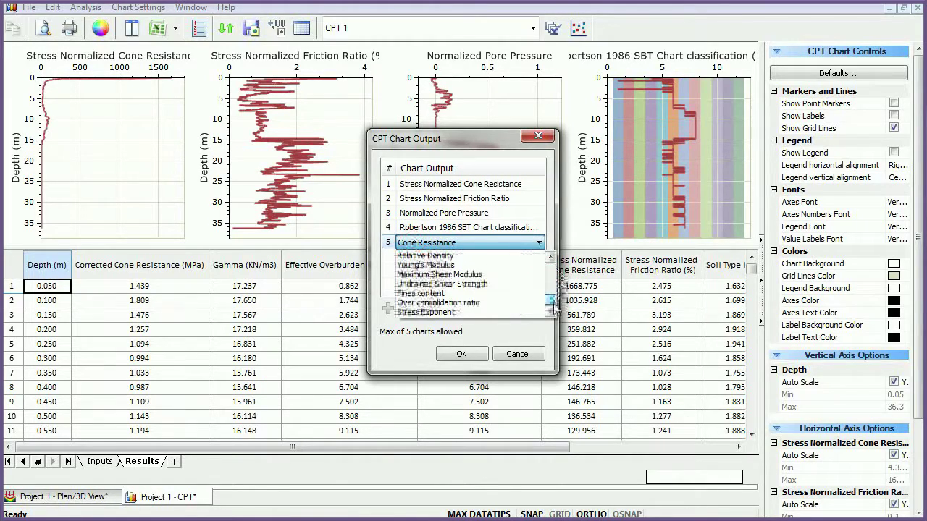
pyautogui.click(449, 295)
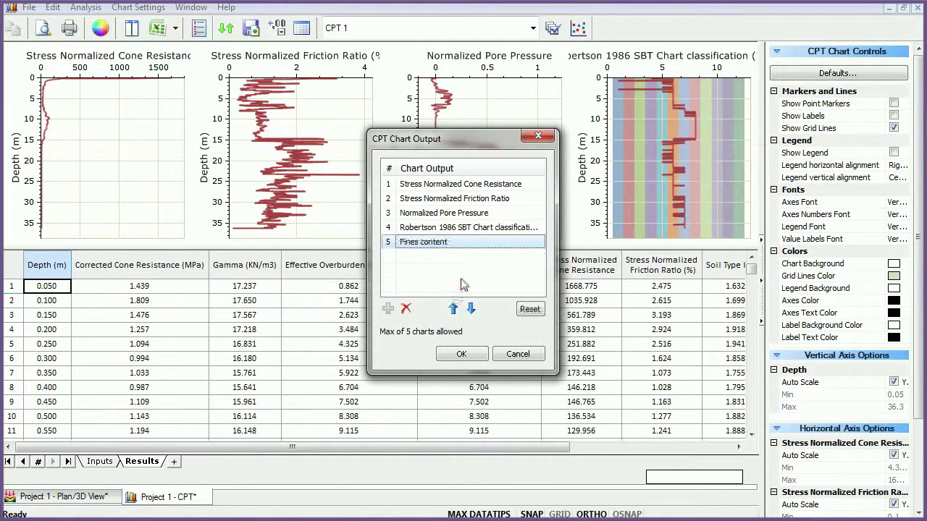
pyautogui.click(469, 354)
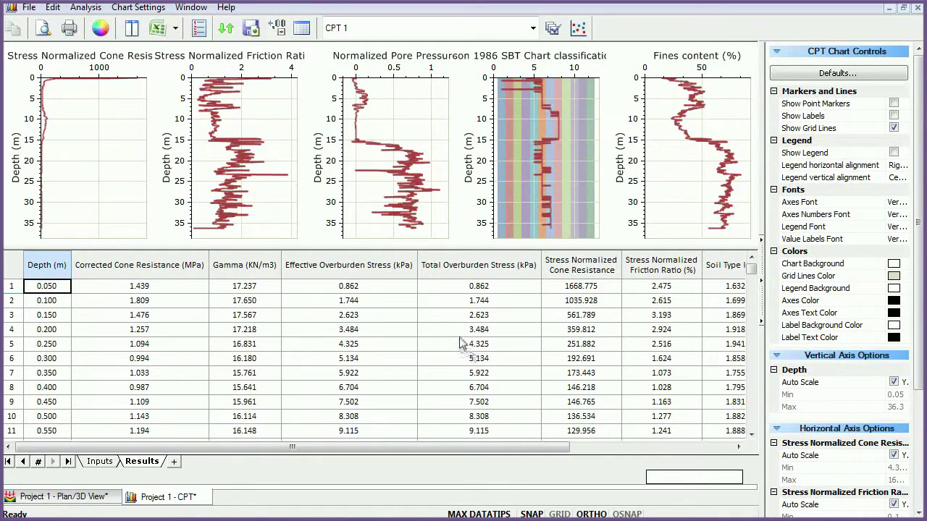
pyautogui.click(577, 30)
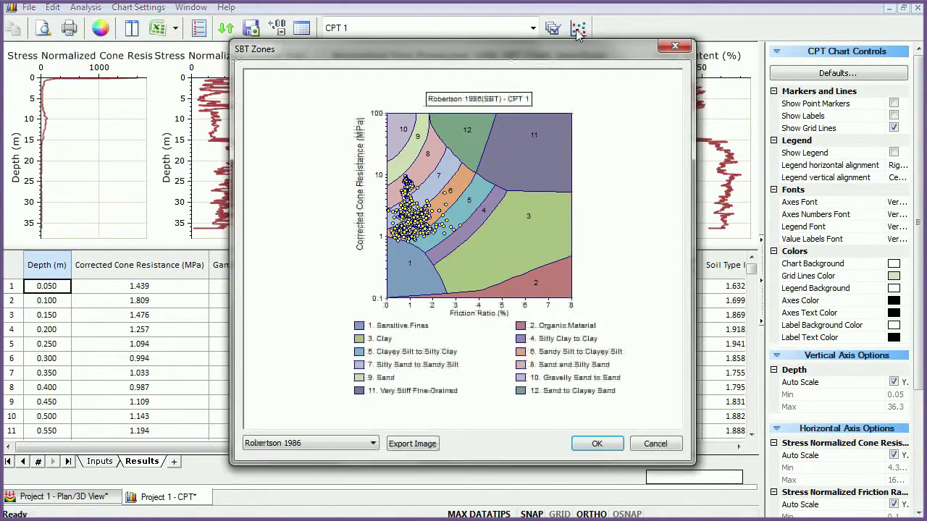
# Step: Switch the SBT Zones chart to Schneider 2008 A, close it, and return to the Plan/3D View
pyautogui.click(373, 443)
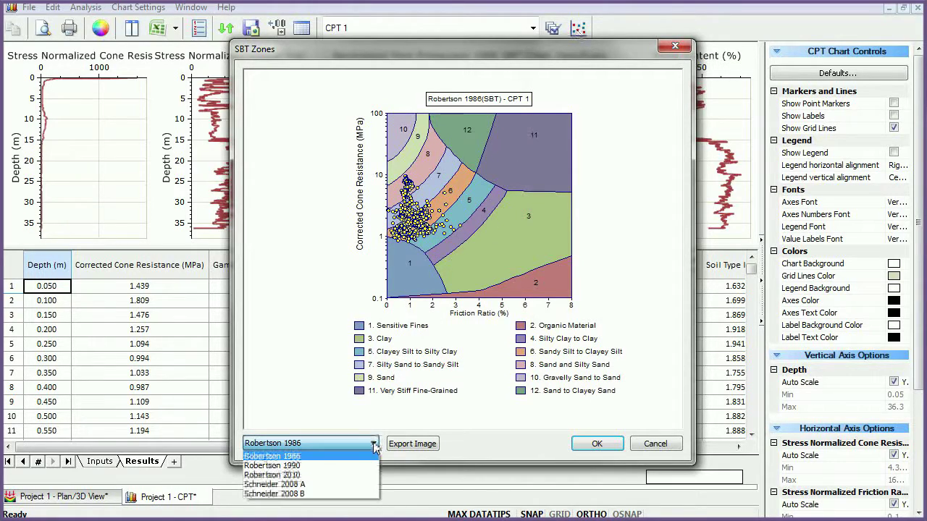
pyautogui.click(368, 485)
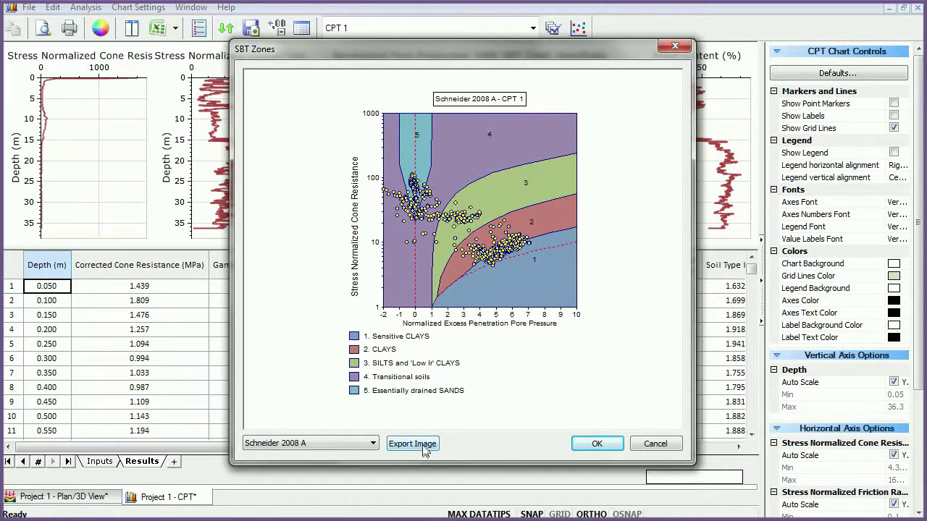
pyautogui.click(596, 444)
pyautogui.click(204, 501)
pyautogui.click(87, 497)
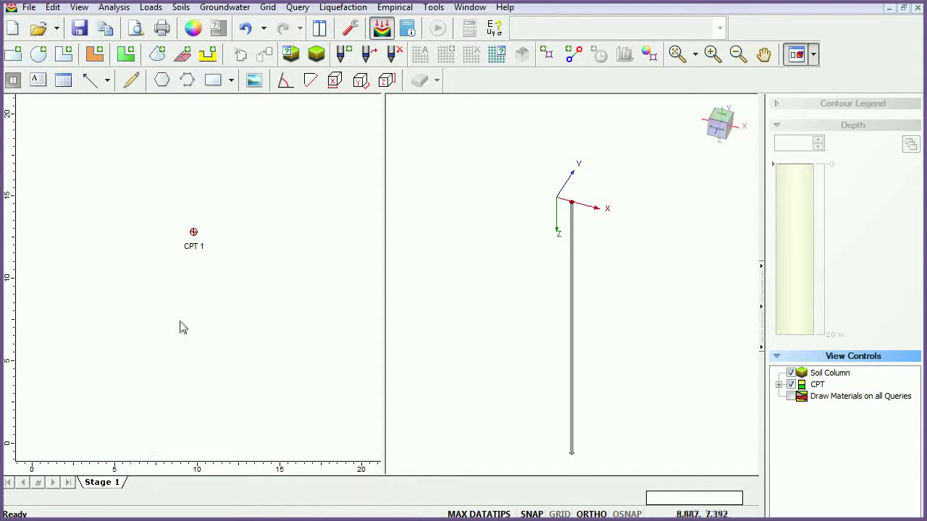
# Step: Edit CPT 1's input and tick Incorporate Soil Profile to derive soil layers from its data
pyautogui.rightClick(193, 234)
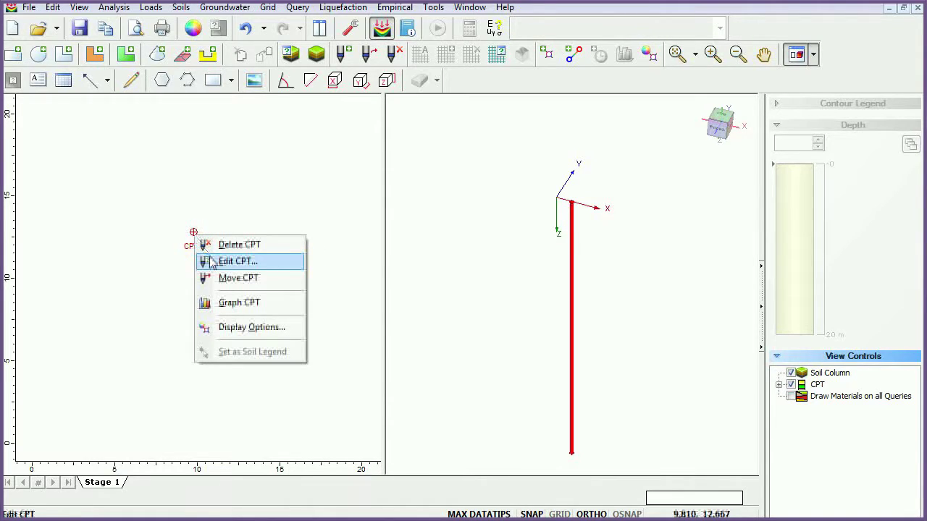
pyautogui.click(210, 261)
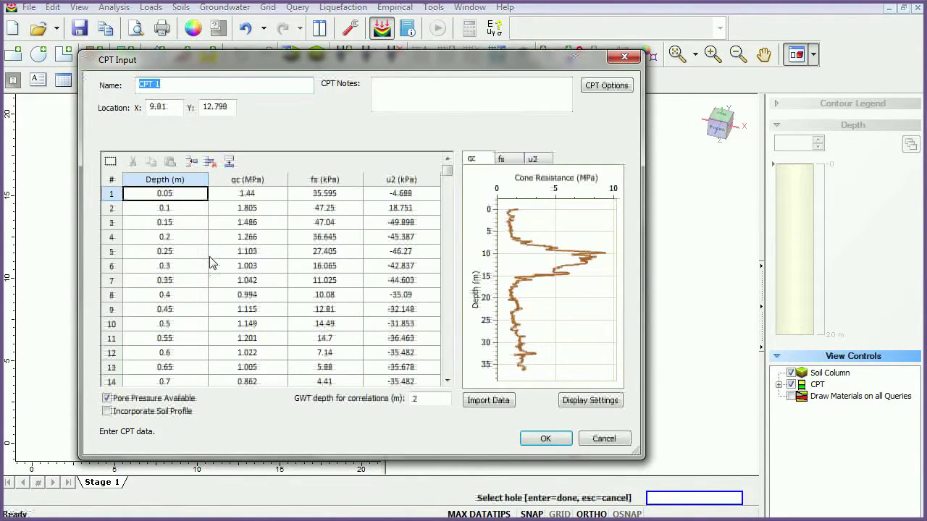
pyautogui.click(107, 411)
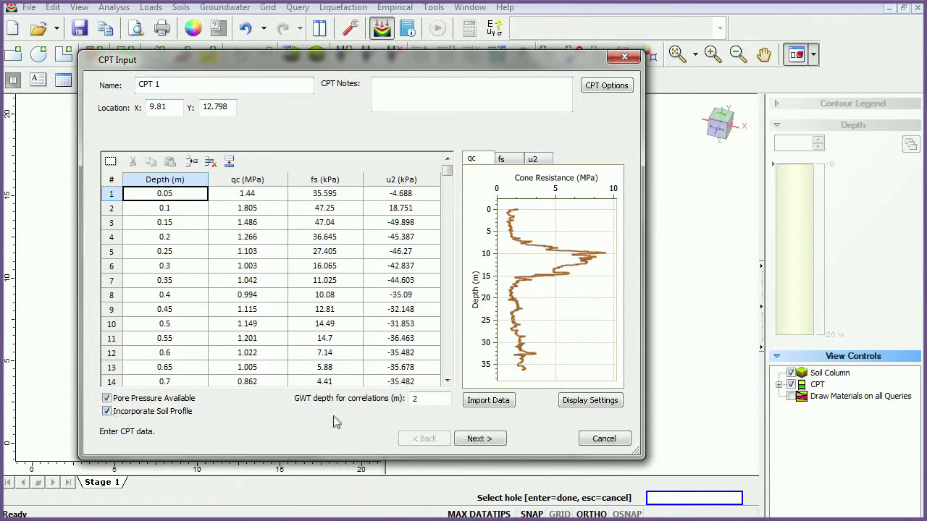
pyautogui.click(480, 439)
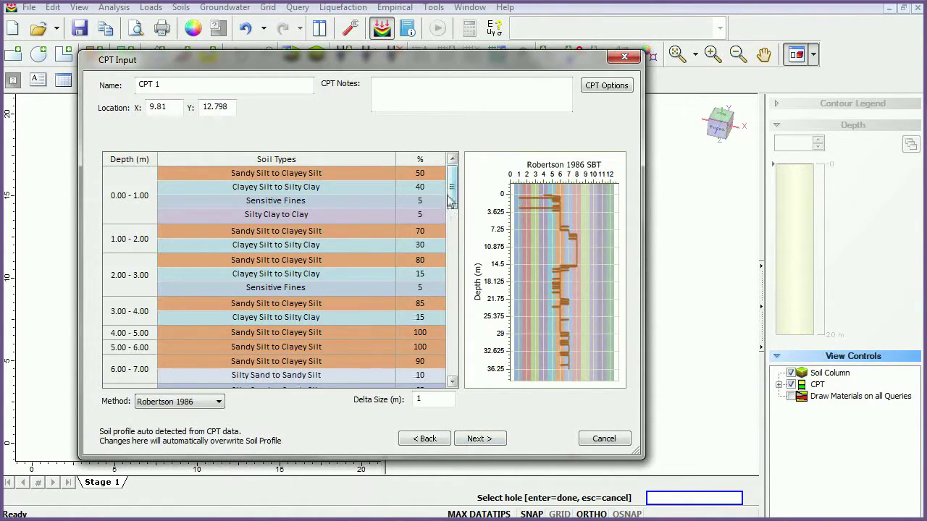
# Step: Keep Robertson 1986 as the classification for the auto-detected soil types and continue to layer editing
pyautogui.moveTo(451, 190)
pyautogui.mouseDown()
pyautogui.moveTo(453, 289)
pyautogui.moveTo(449, 185)
pyautogui.mouseUp()
pyautogui.click(218, 403)
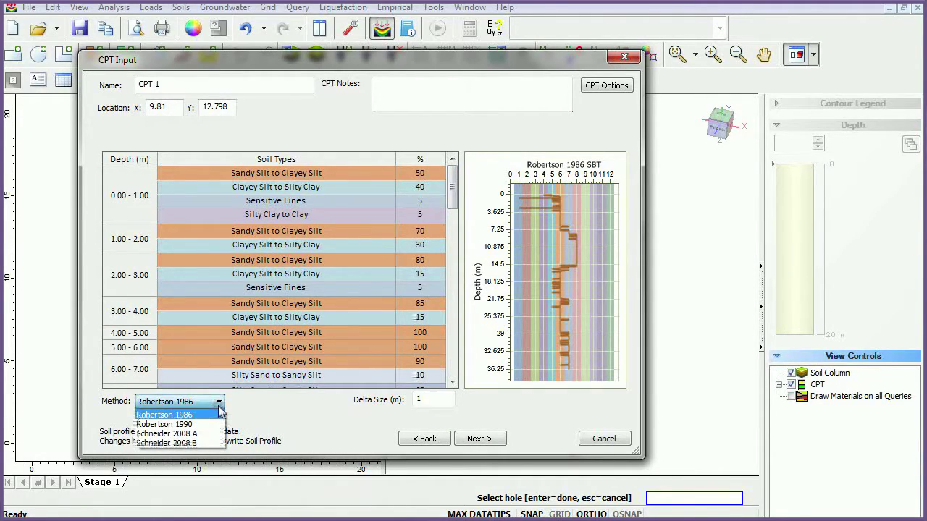
pyautogui.click(221, 409)
pyautogui.click(441, 398)
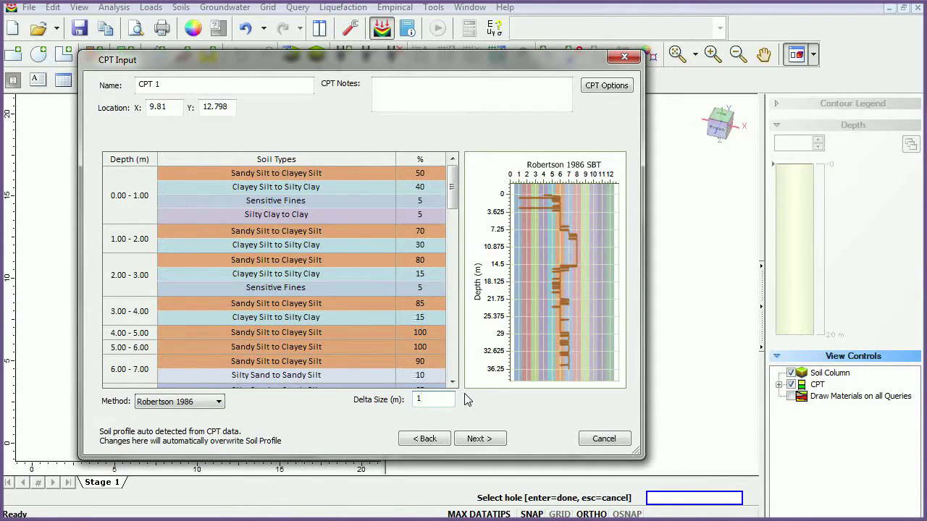
pyautogui.click(477, 439)
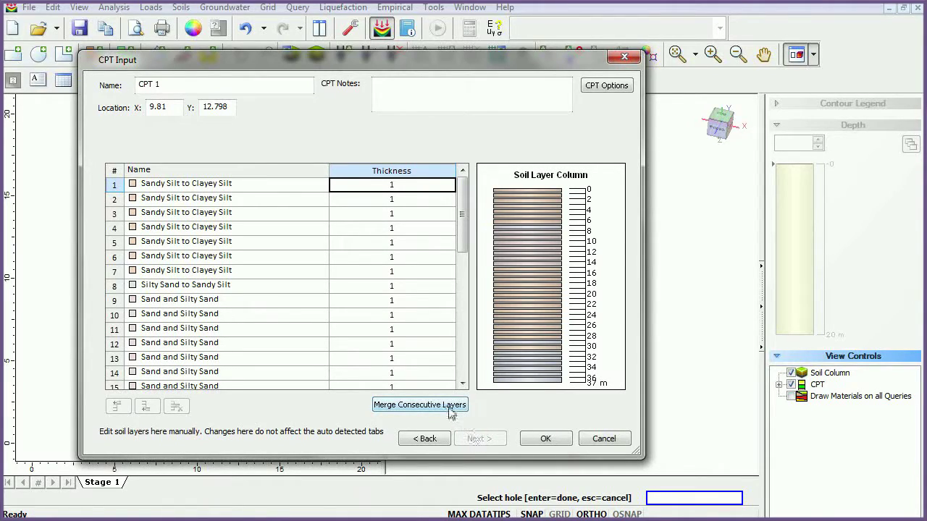
# Step: Merge consecutive identical layers into seven and overwrite the soil column with them
pyautogui.click(420, 405)
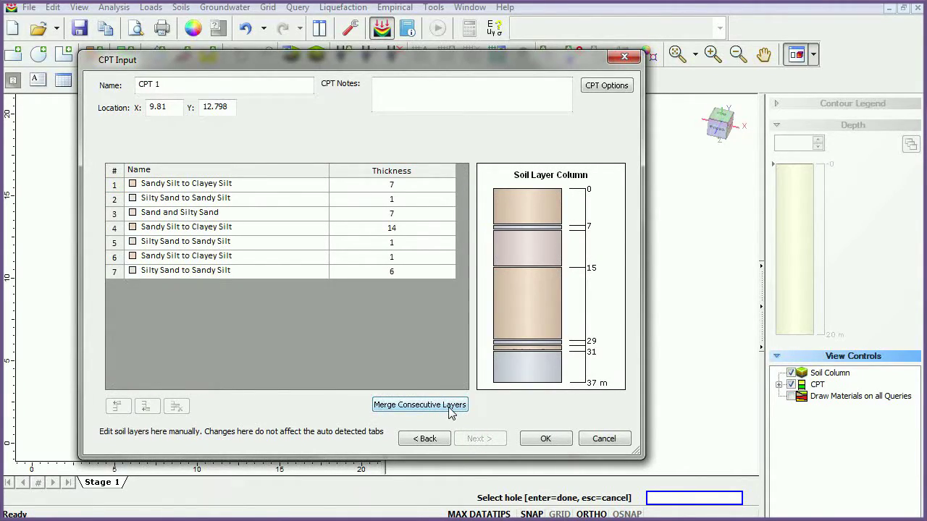
pyautogui.click(547, 439)
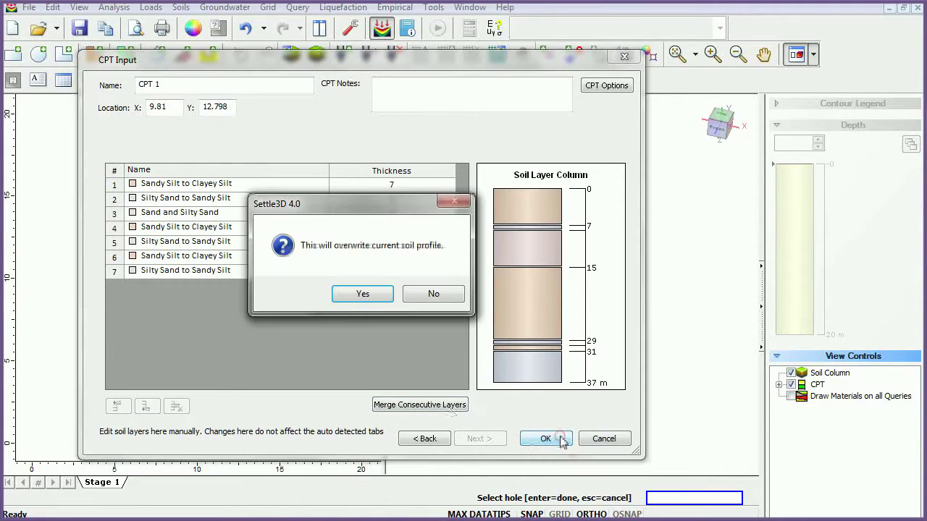
pyautogui.click(364, 295)
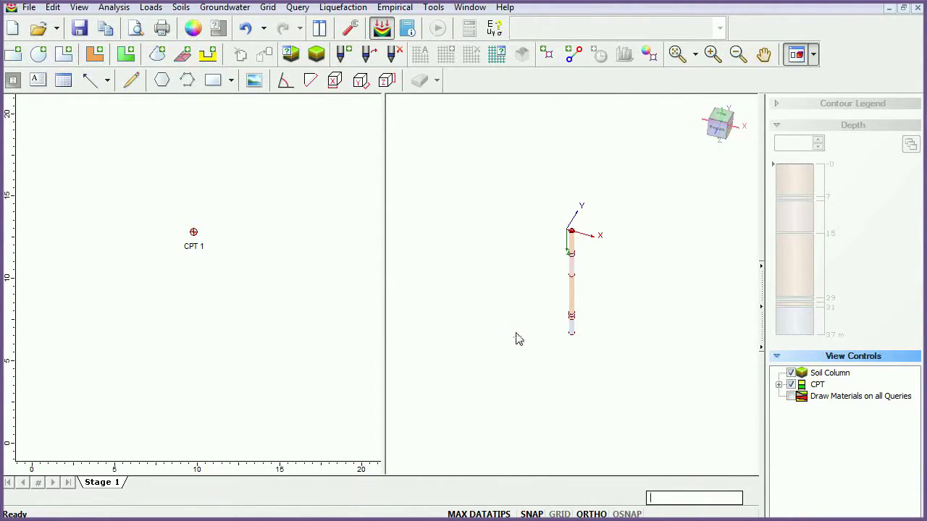